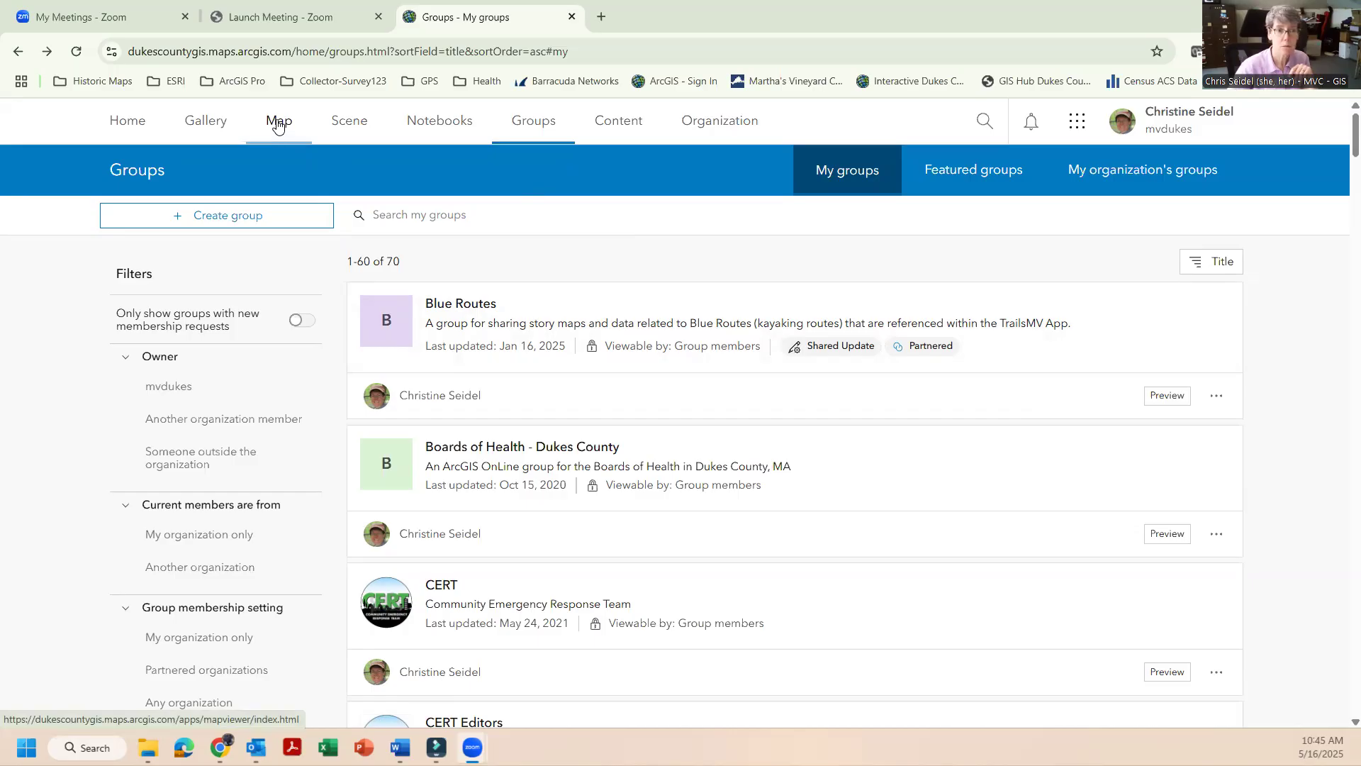
Open a new map in Map Viewer and start browsing for layers to add.
click(278, 125)
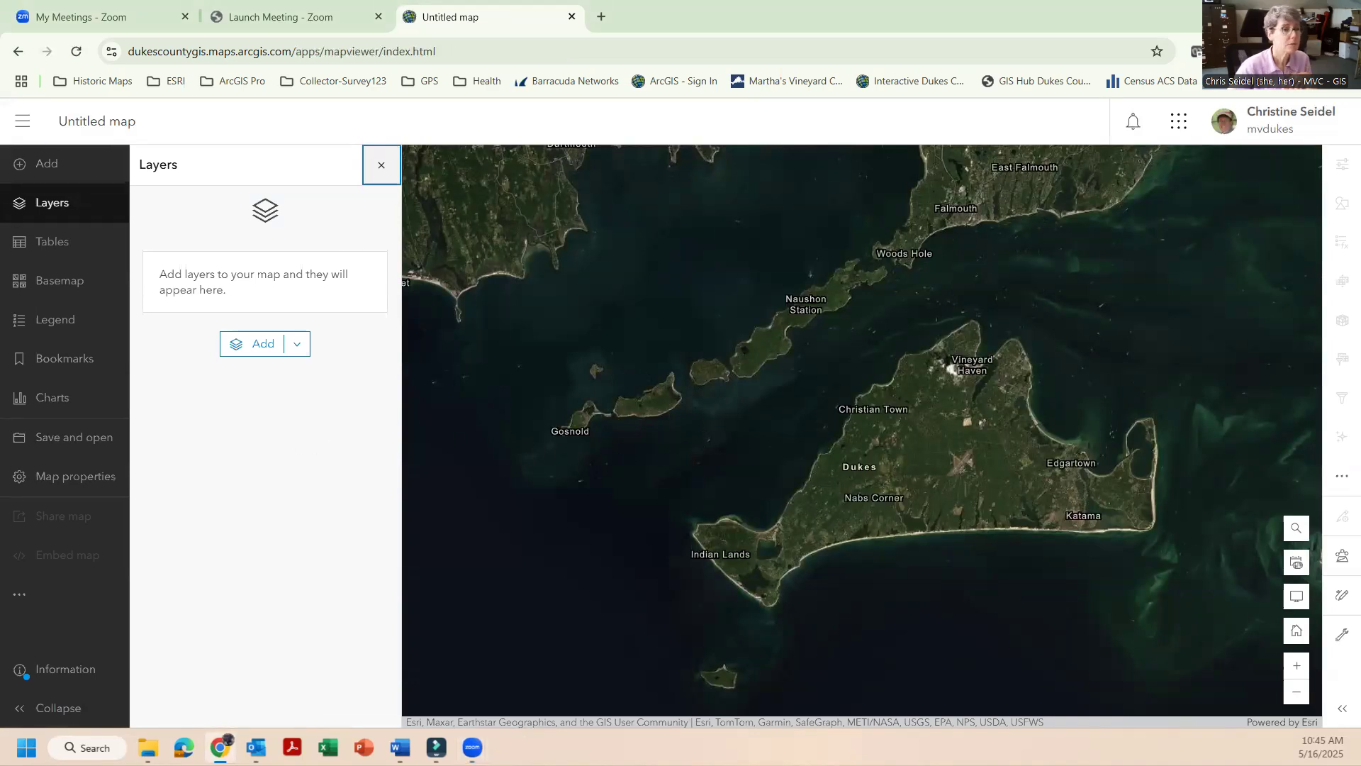
click(45, 166)
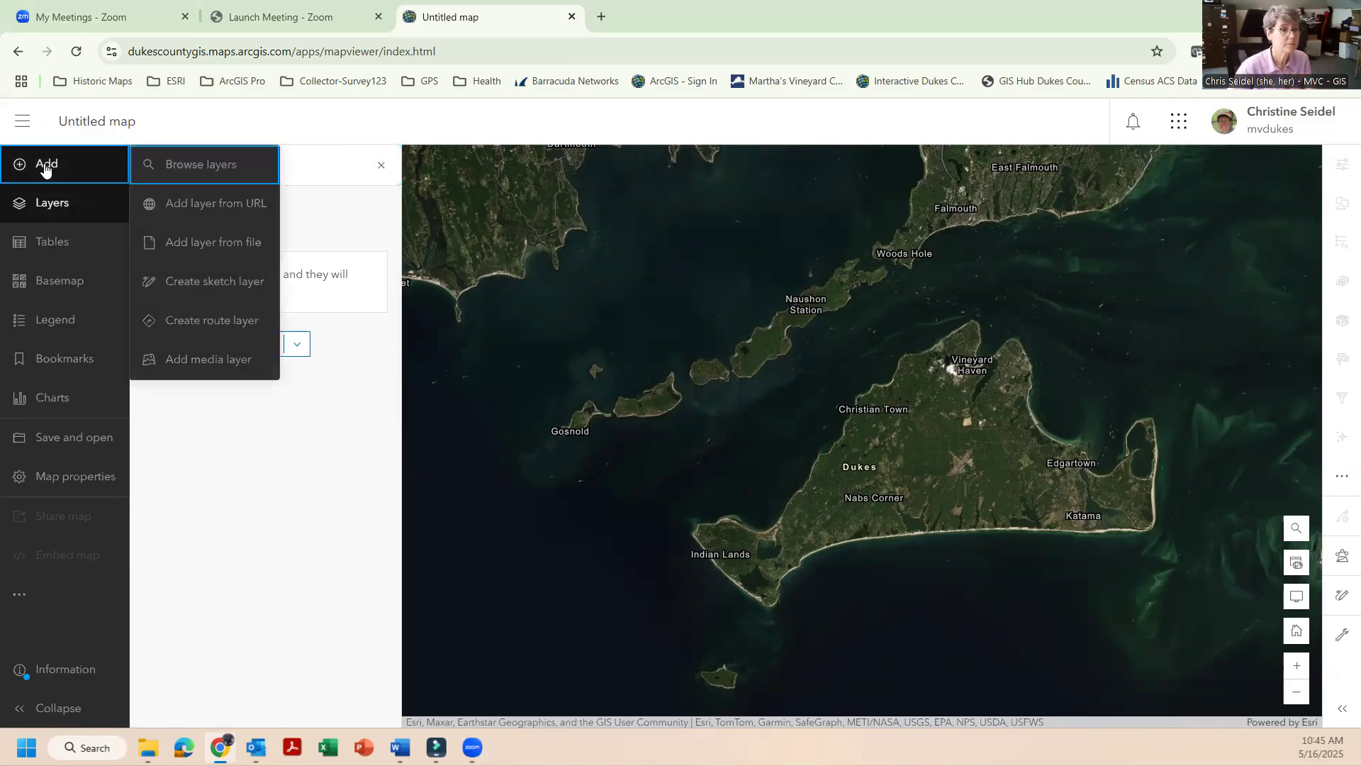
click(233, 173)
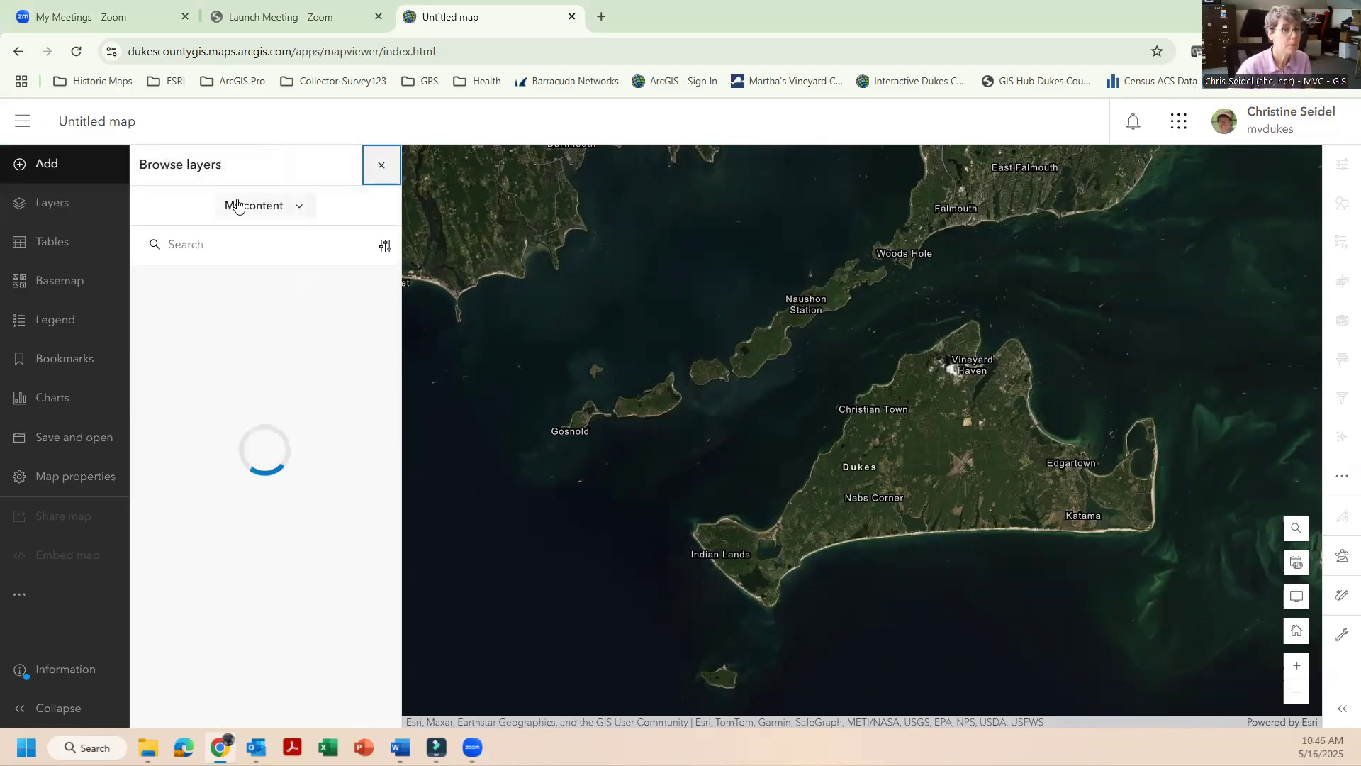
Switch the layer source to My organization and search it for "watersheds".
click(300, 210)
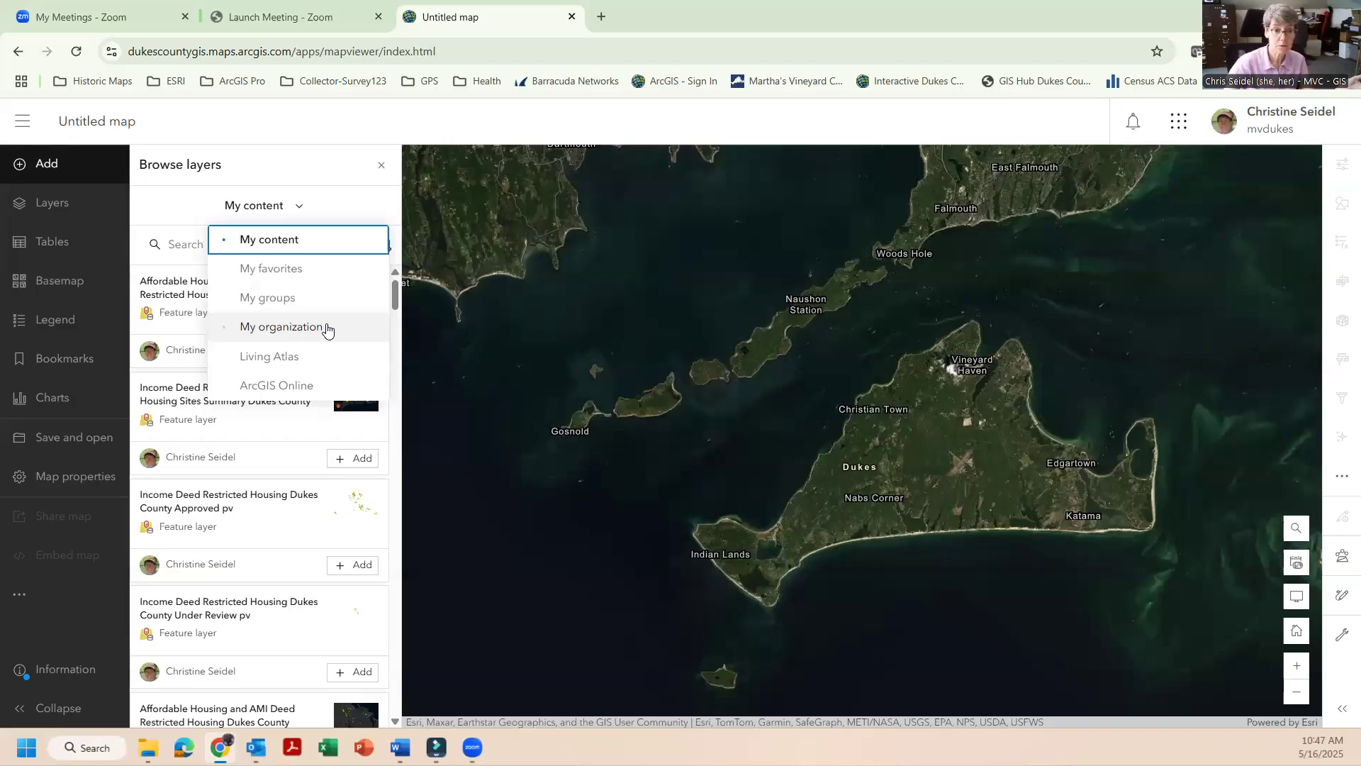
click(327, 330)
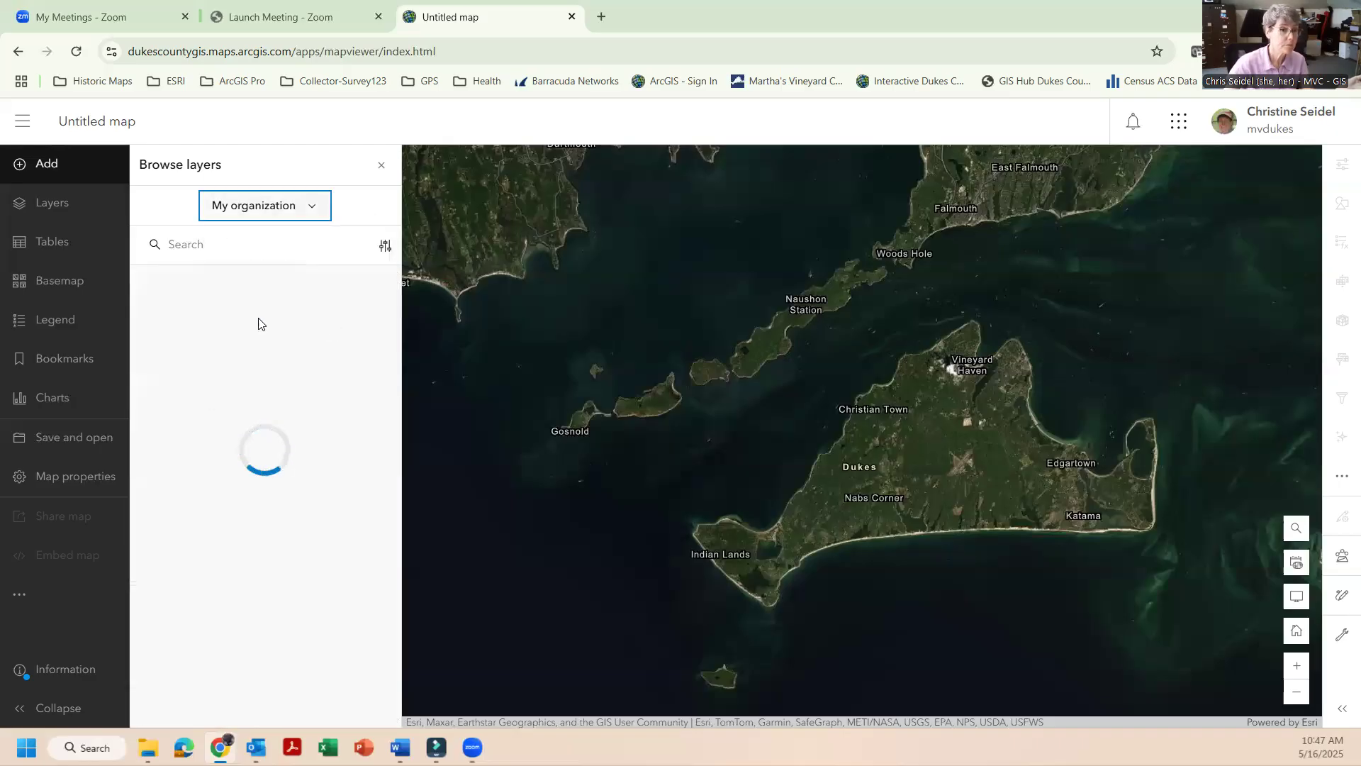
click(246, 246)
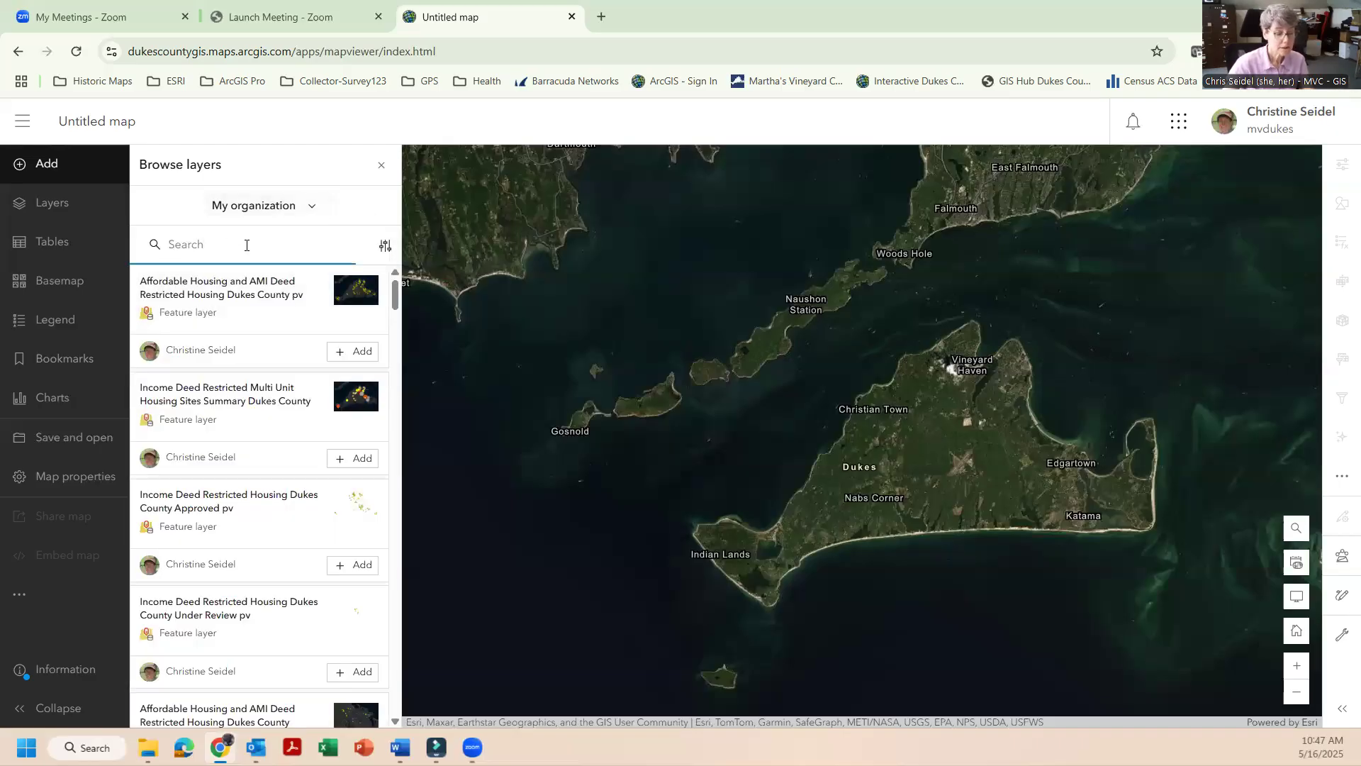
text(wate)
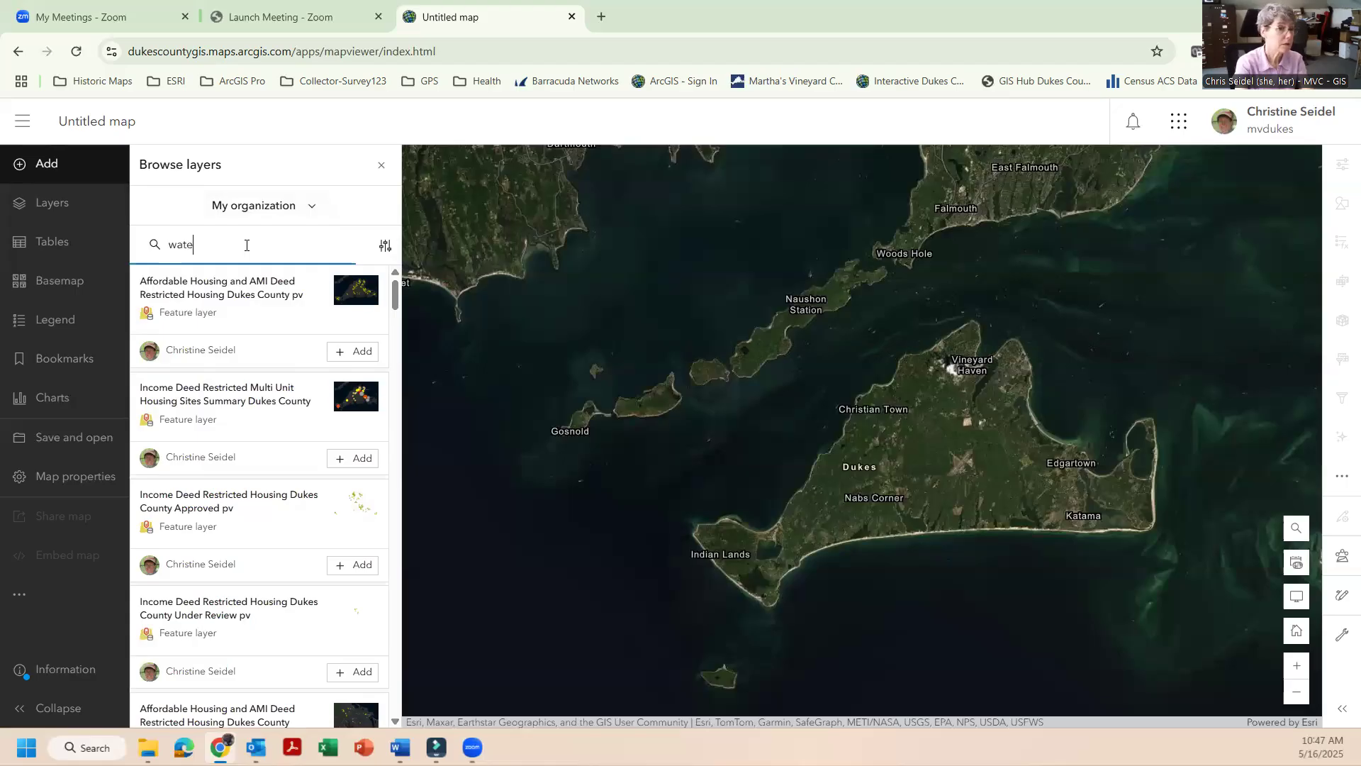
text(rsheds)
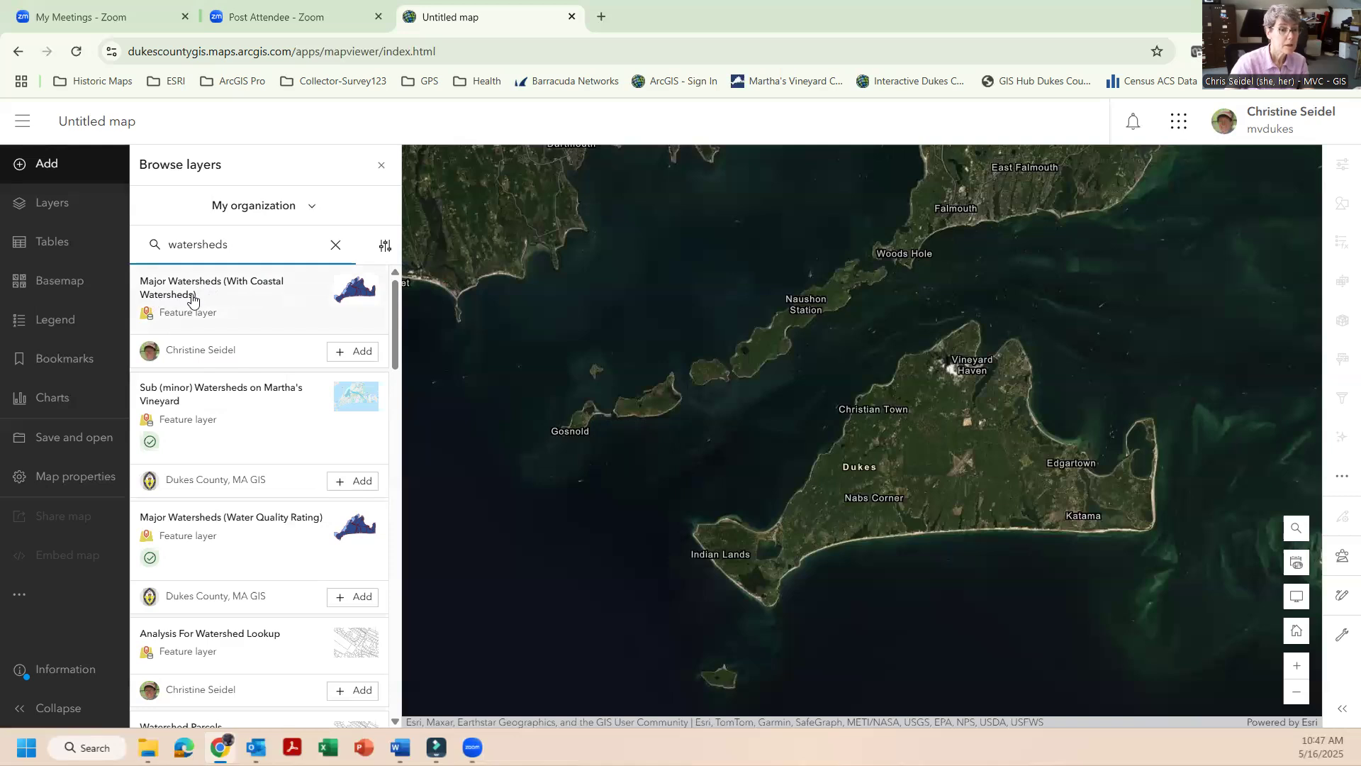
mouse_move(399, 342)
mouse_down()
mouse_move(389, 401)
mouse_move(389, 328)
mouse_up()
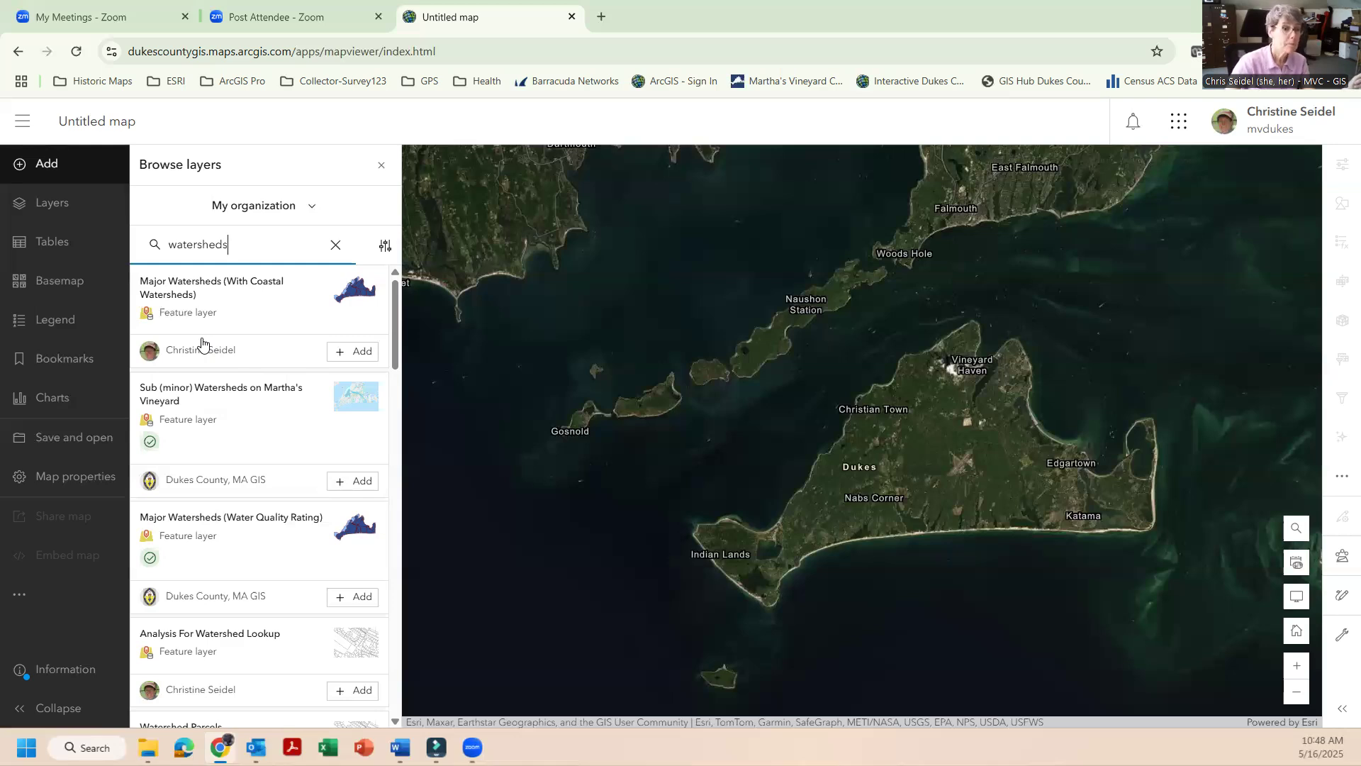
Review the overview, description and details of the Major Watersheds (With Coastal Watersheds) feature layer.
click(197, 293)
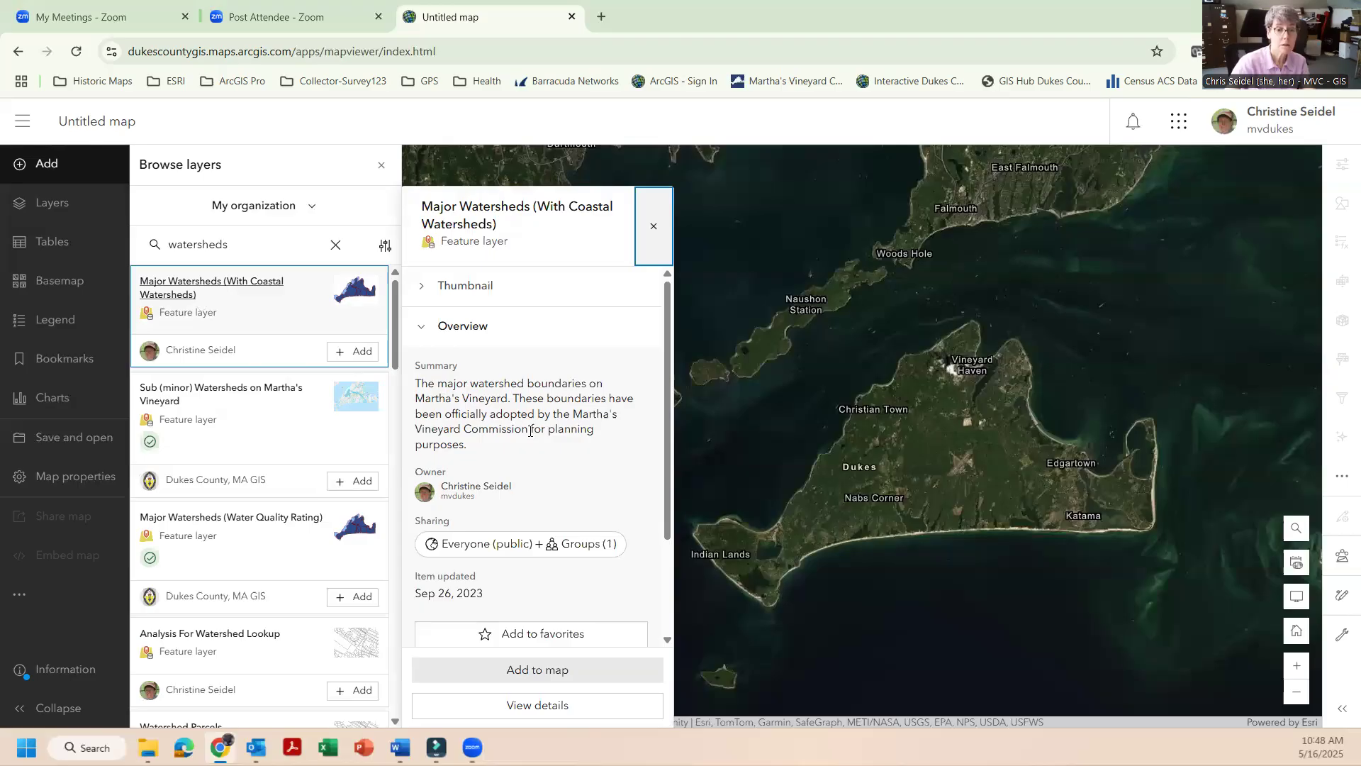
scroll(531, 430, down, 1)
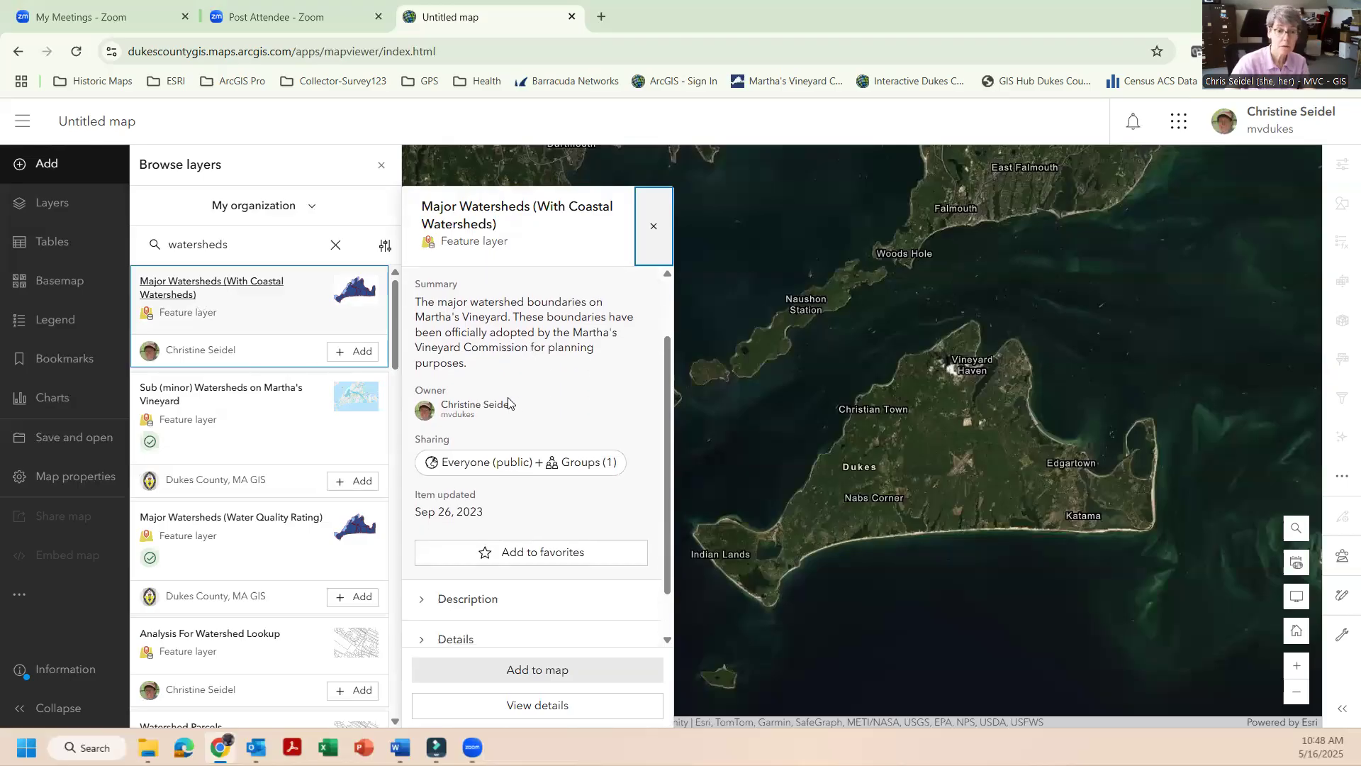
scroll(504, 478, down, 1)
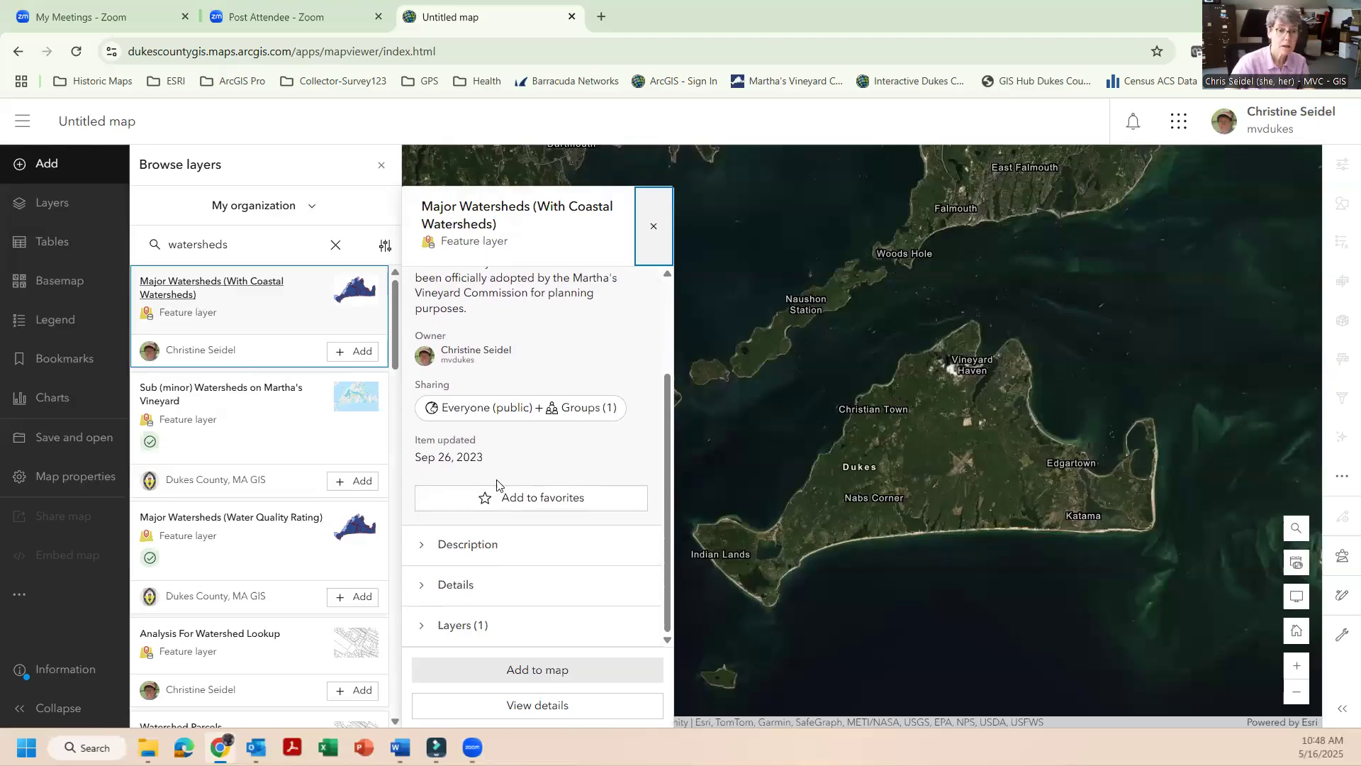
click(430, 548)
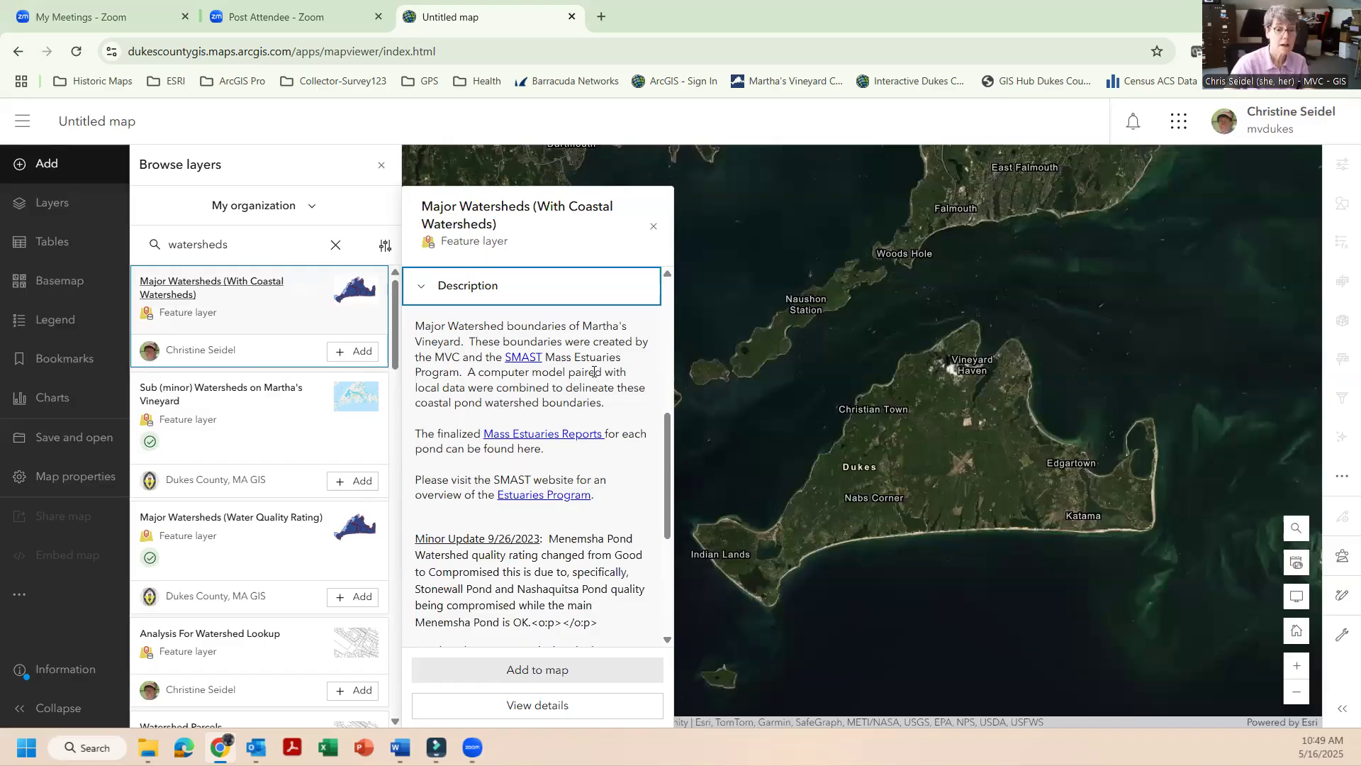
scroll(595, 371, down, 4)
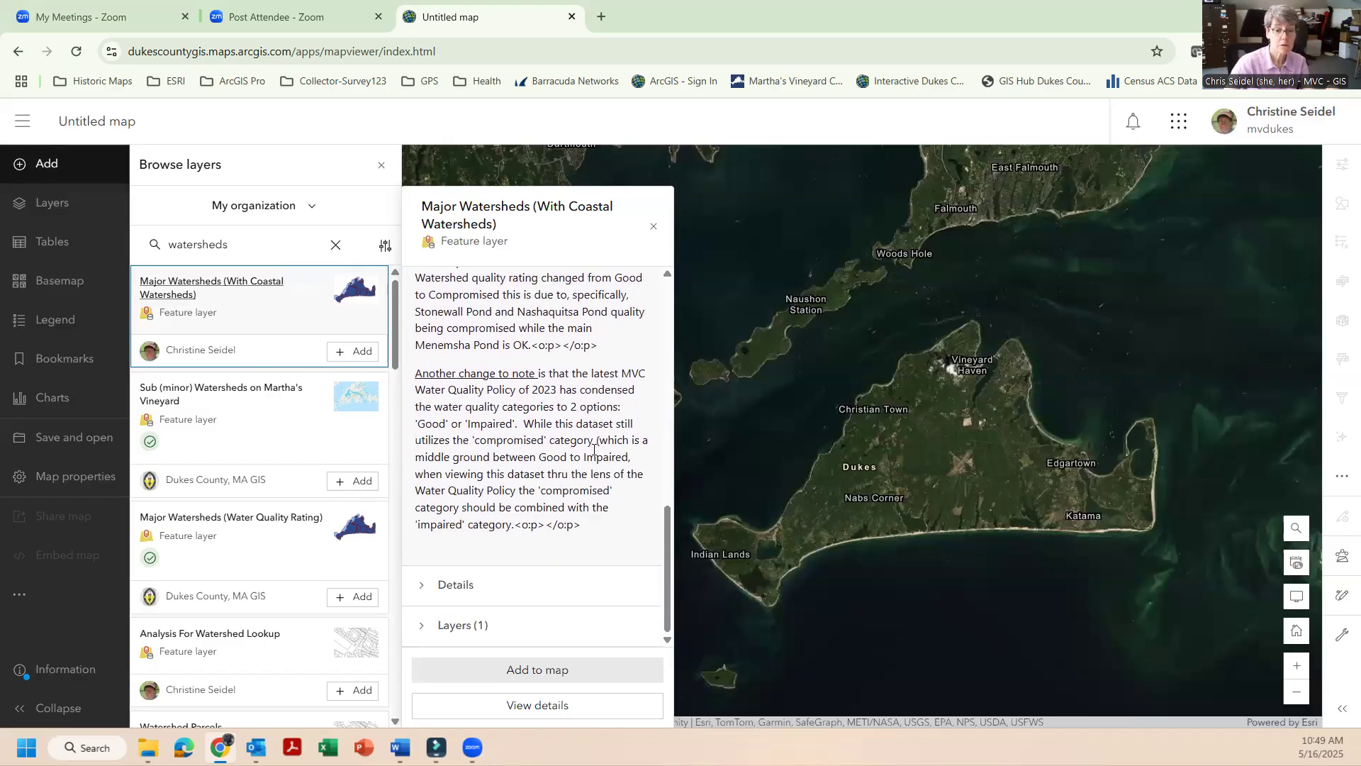
click(457, 588)
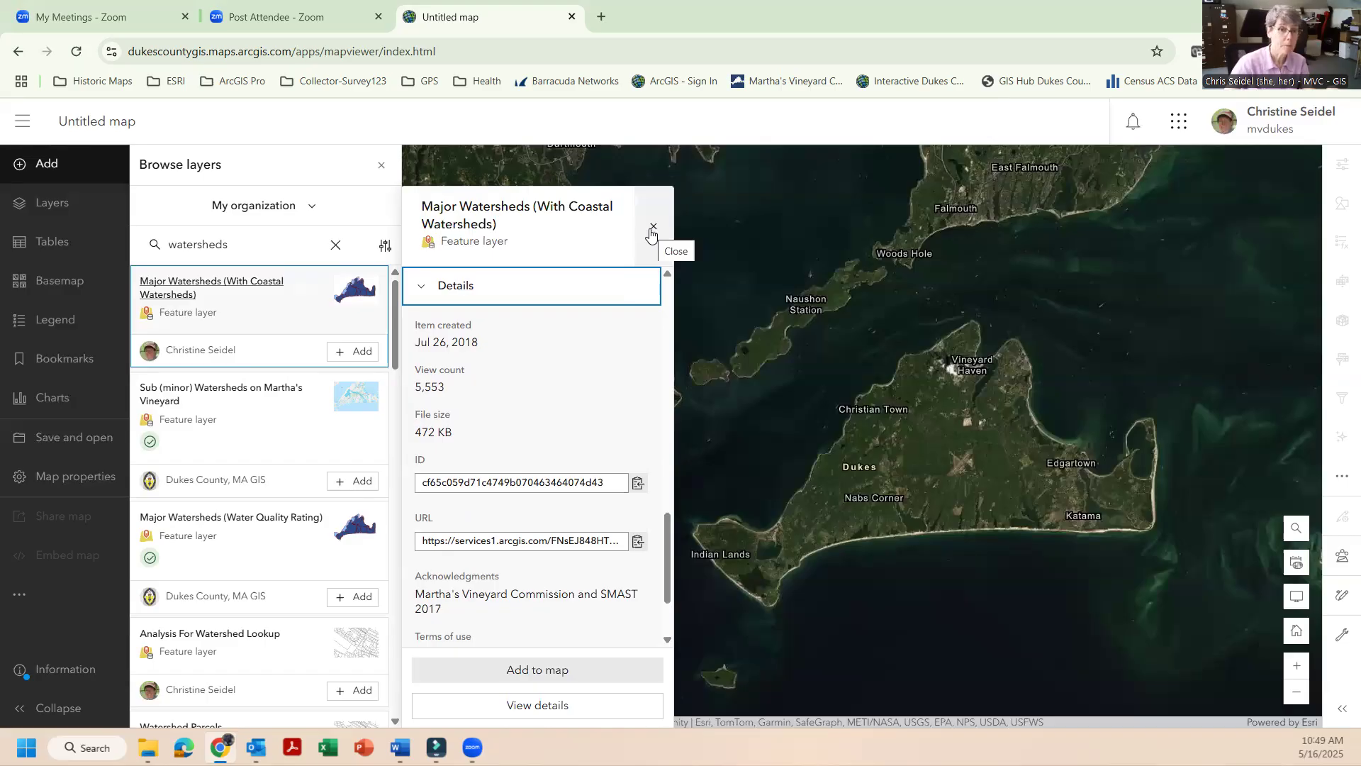
click(652, 228)
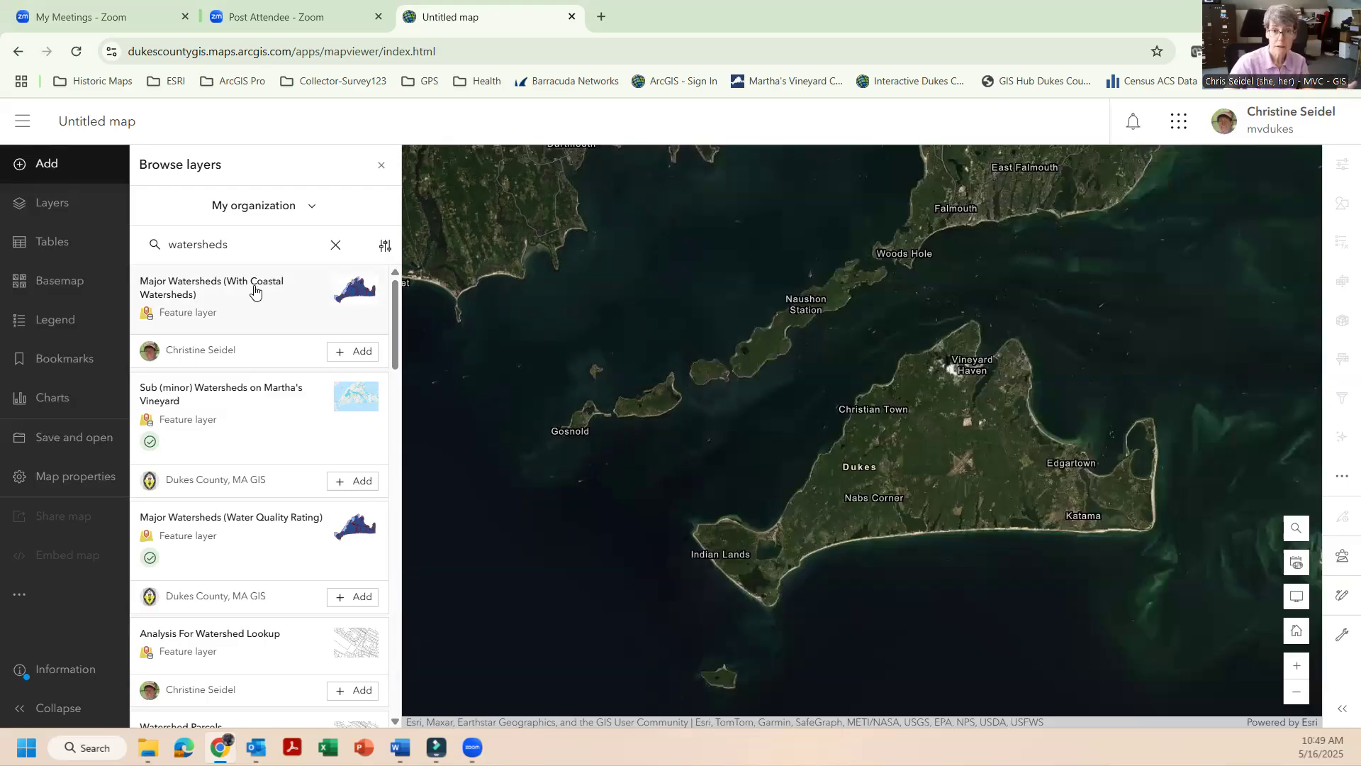
Add the Major Watersheds (With Coastal Watersheds) layer to the map and close the layer browser.
click(363, 356)
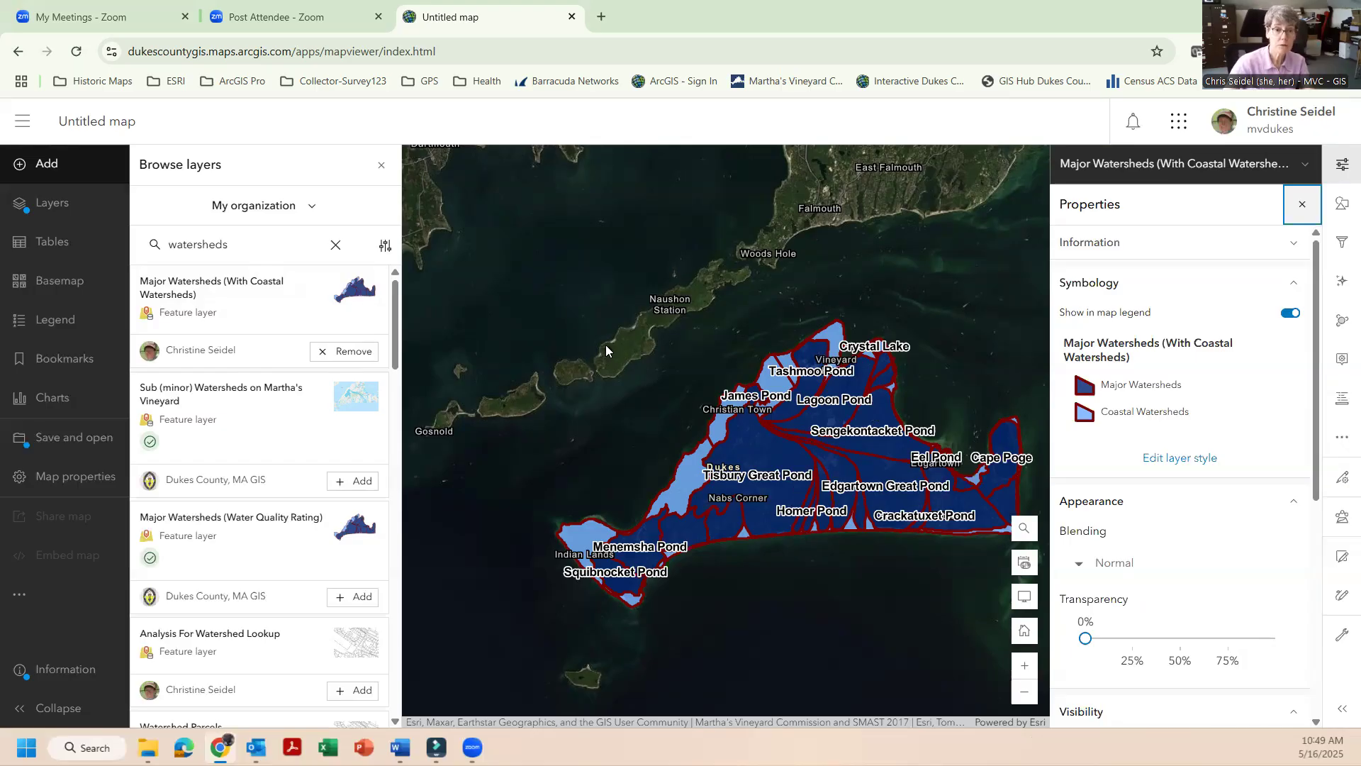
click(381, 165)
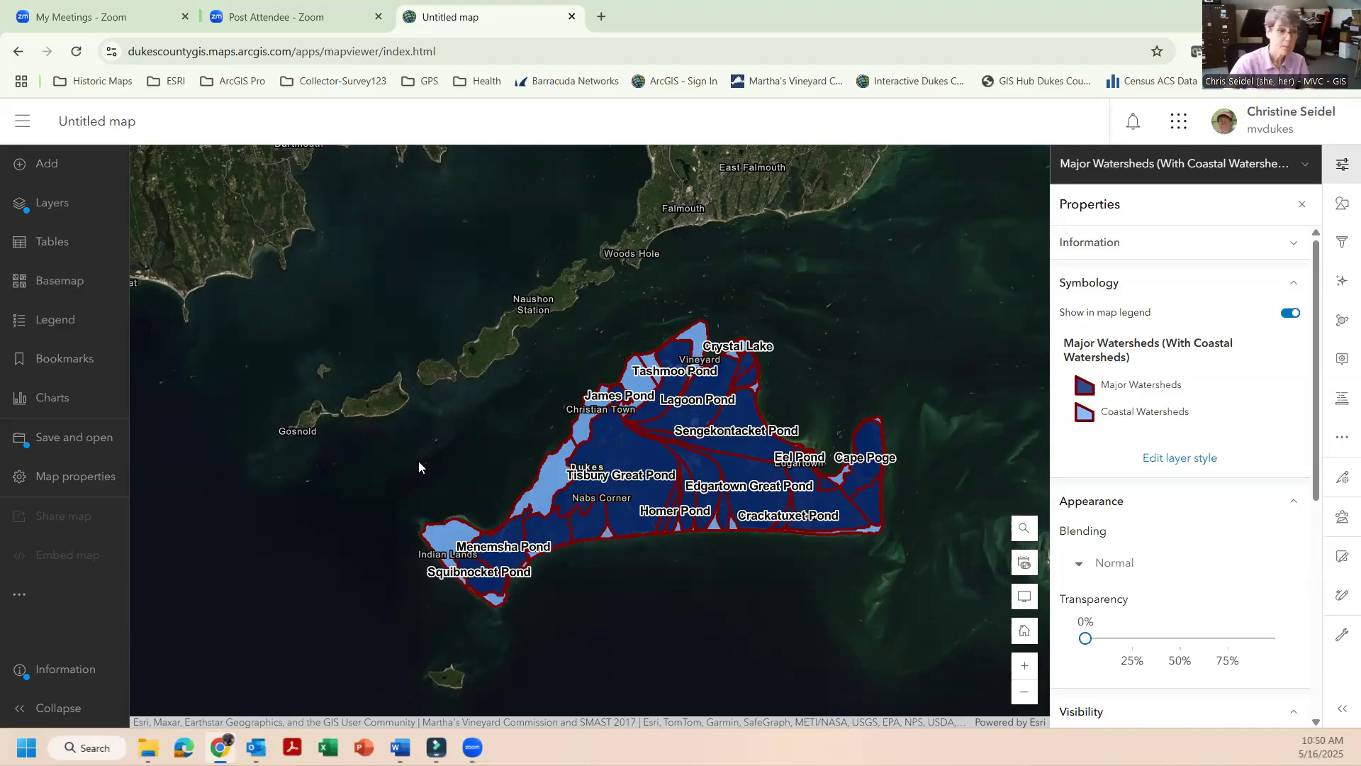
Browse layers again with the source set to My content and search for "wastewater".
click(38, 166)
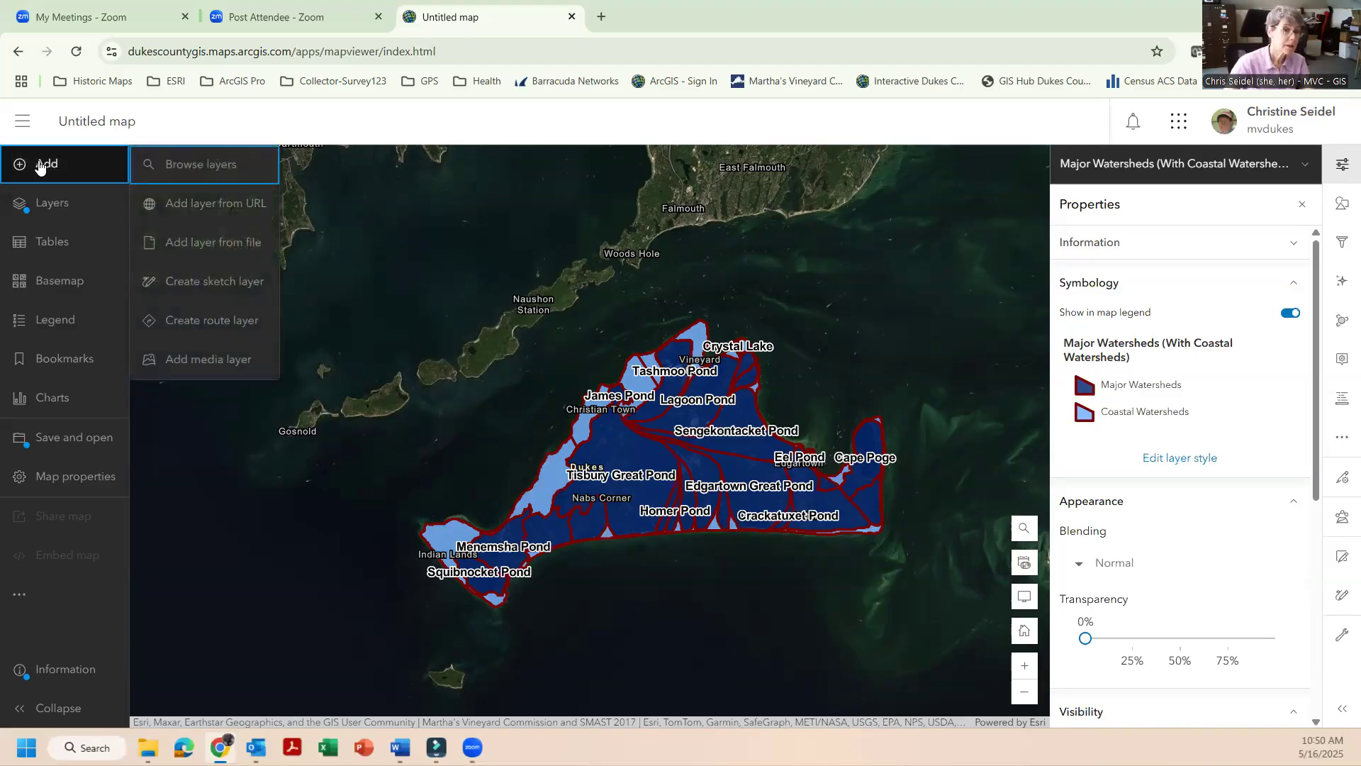
click(179, 166)
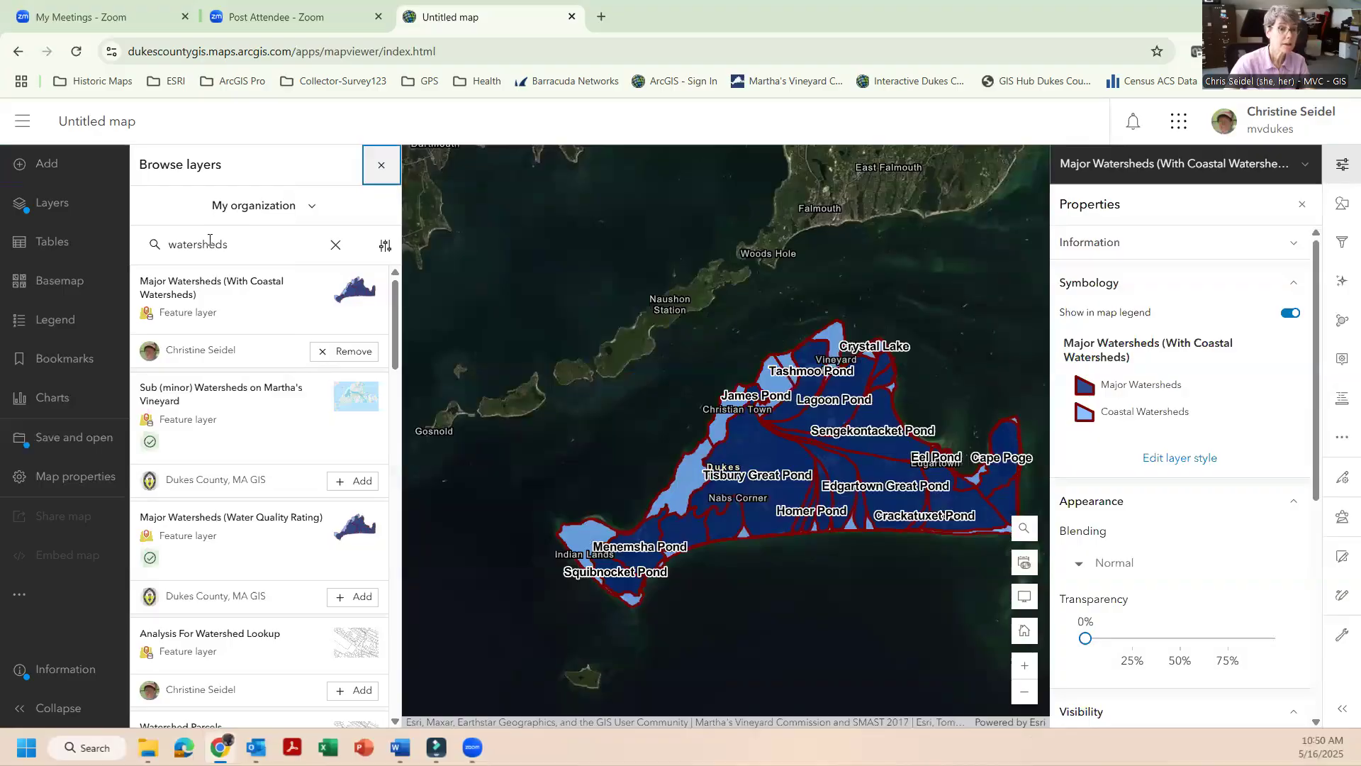
click(312, 206)
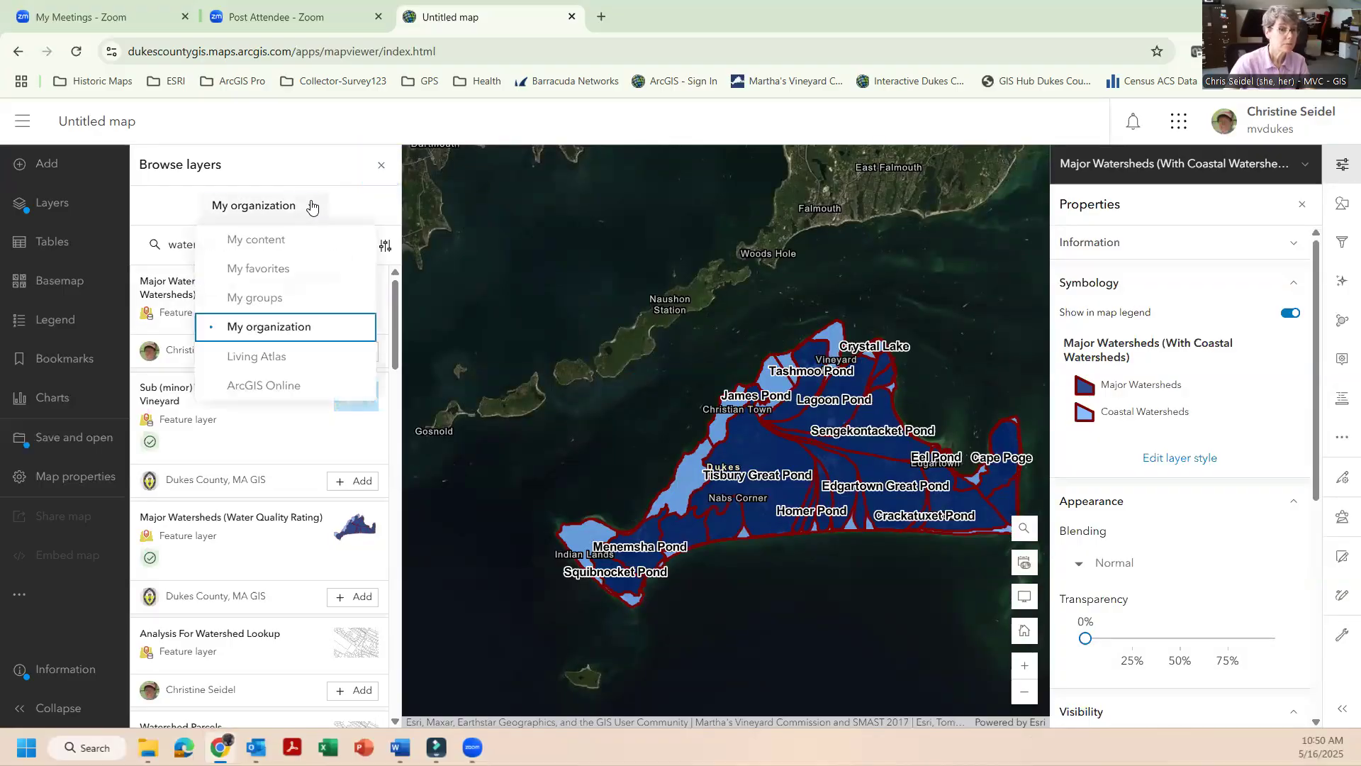
click(280, 242)
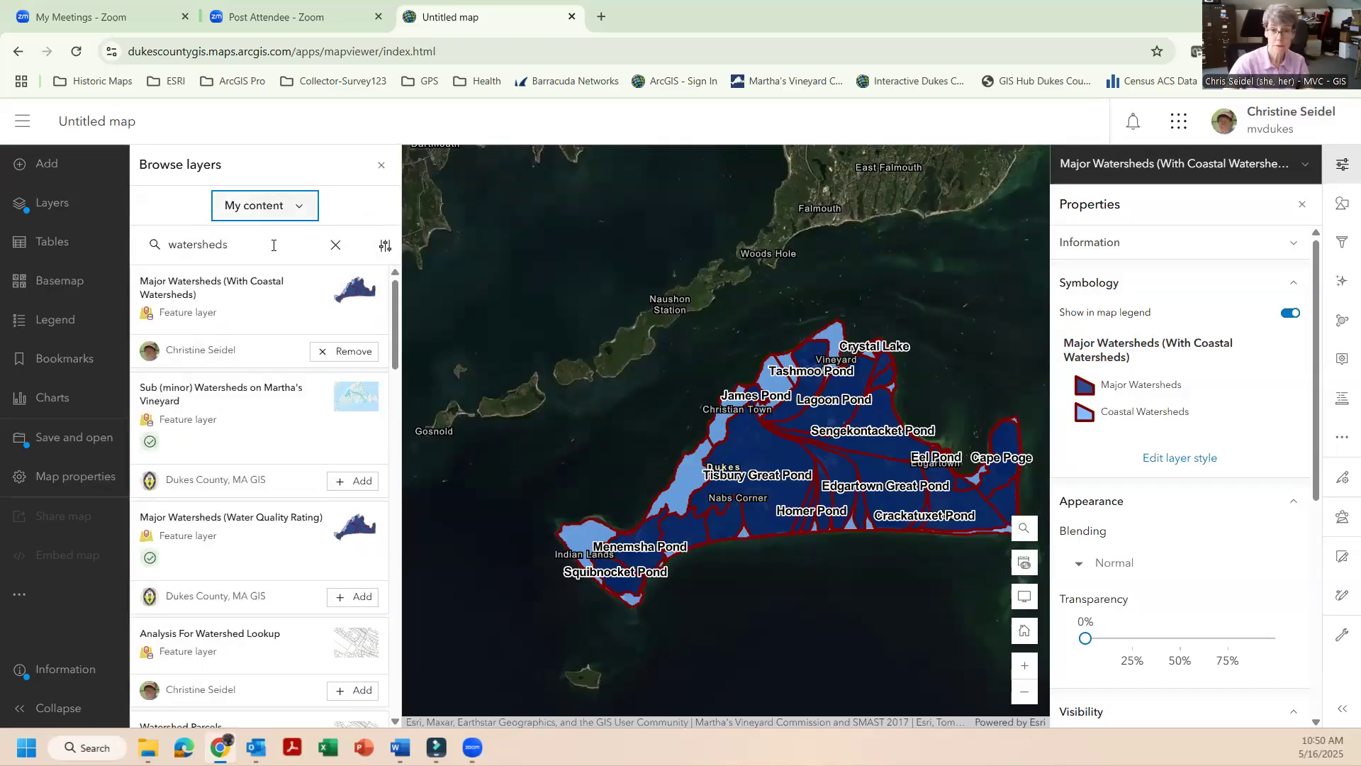
drag(273, 246, 168, 245)
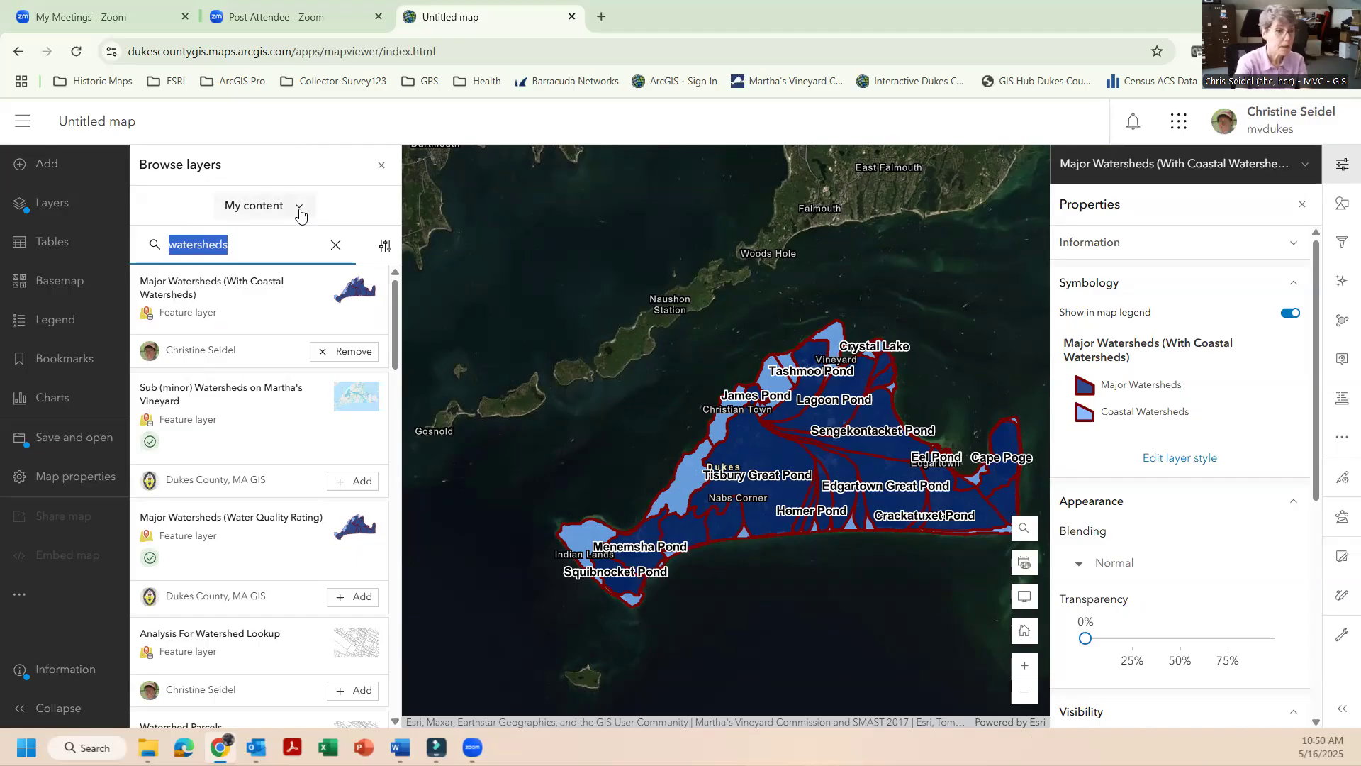
text(was)
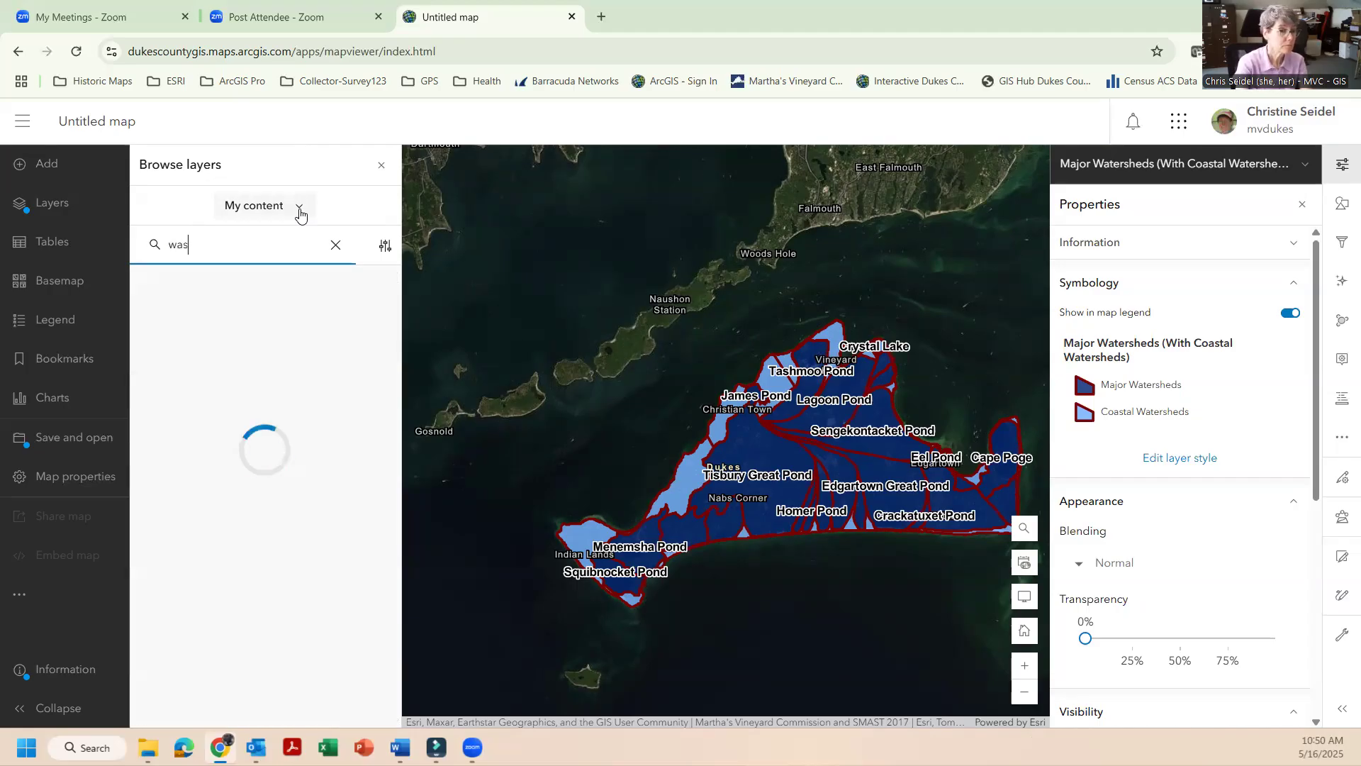
text(tewater)
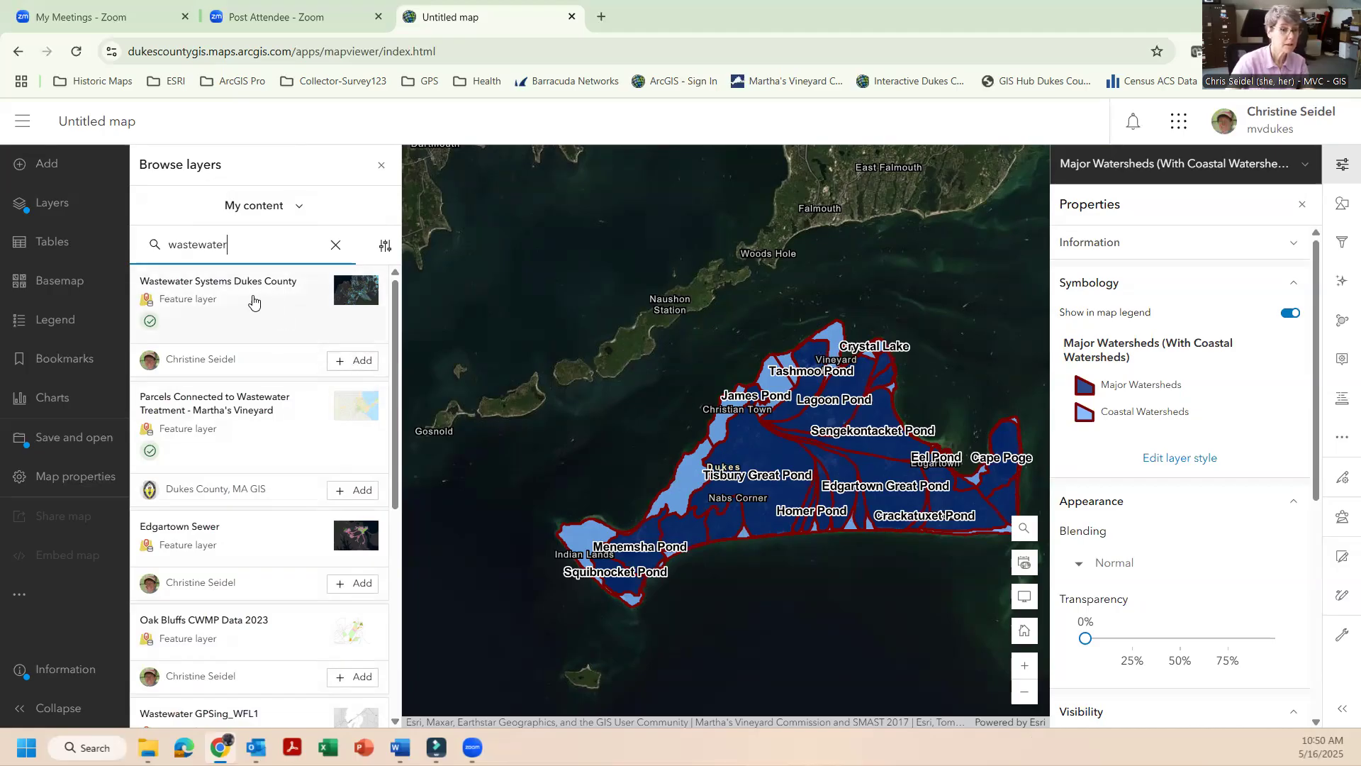
Add the Wastewater Systems Dukes County layer to the map.
click(360, 362)
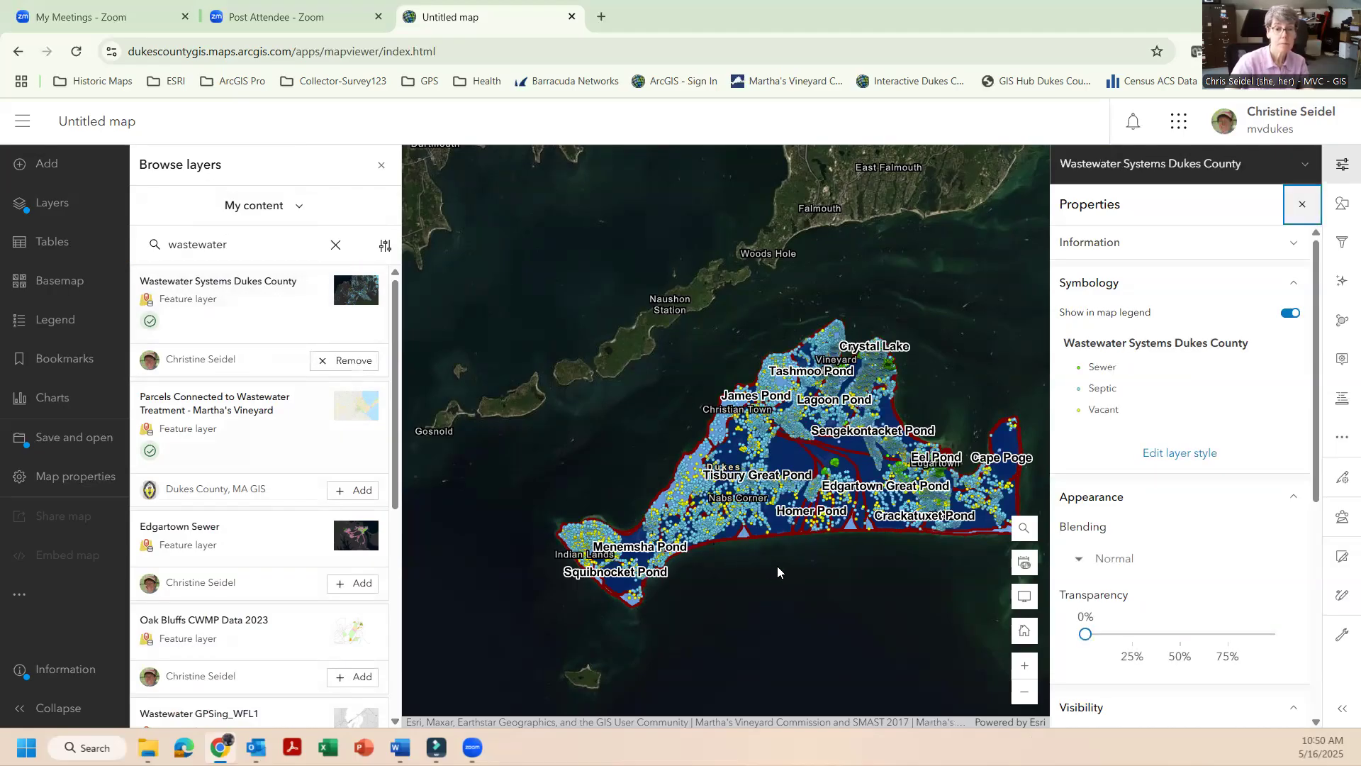
scroll(747, 470, up, 2)
scroll(771, 418, up, 3)
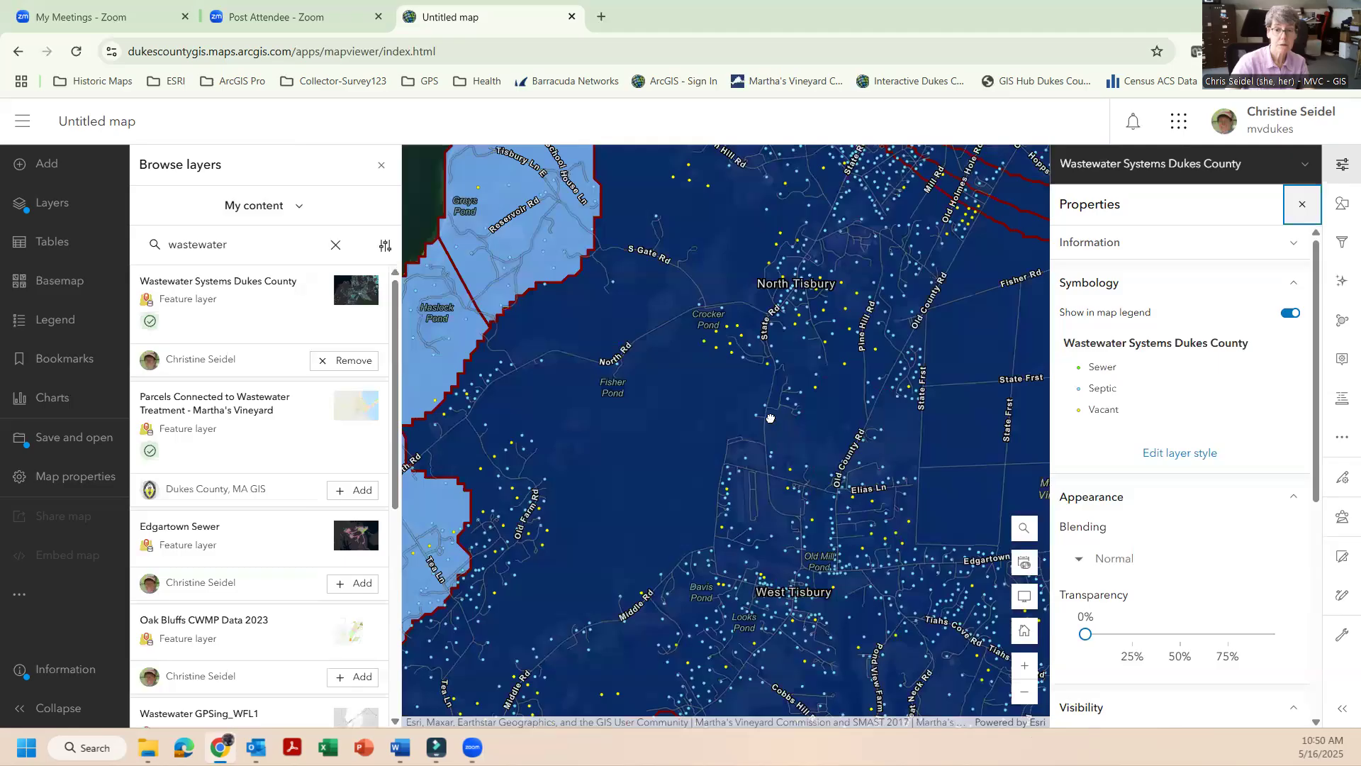
scroll(903, 284, up, 2)
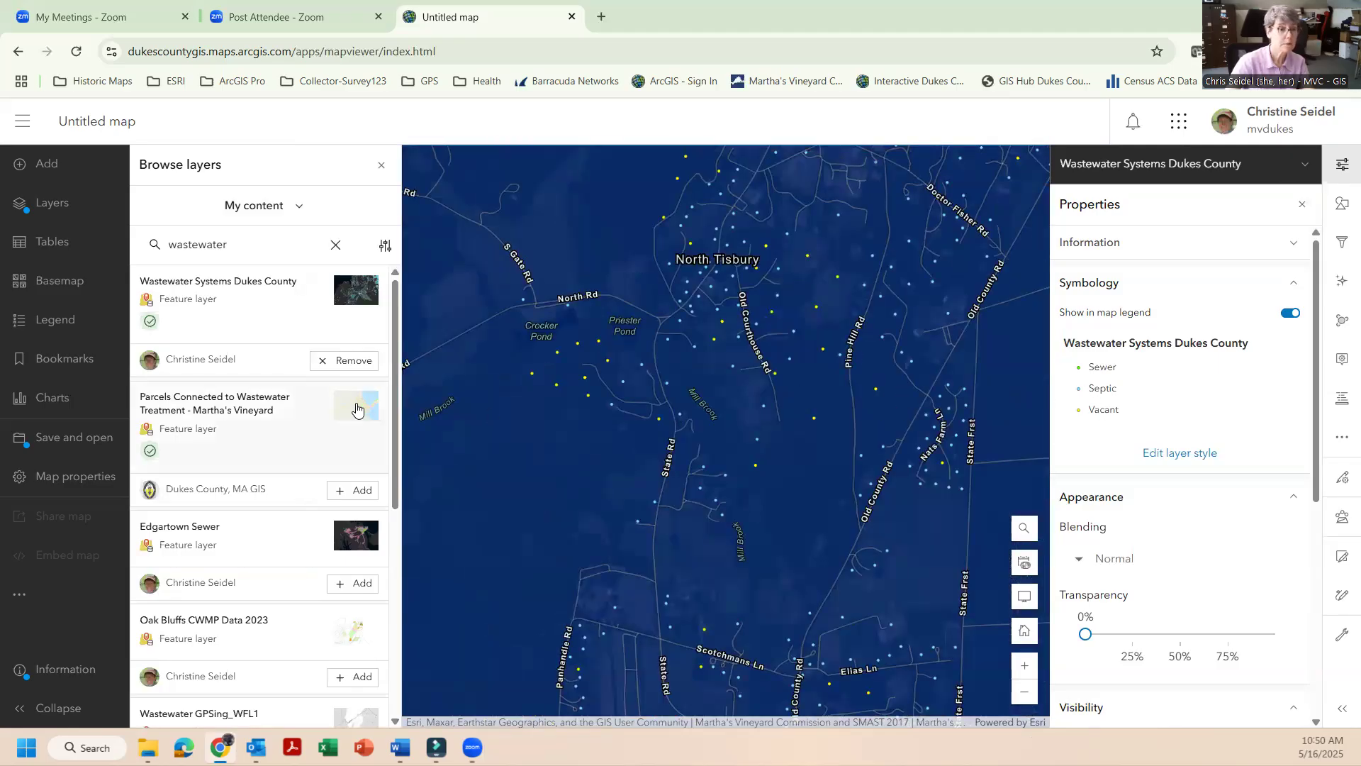
Reopen the layer browser and bring up the choice of content sources.
click(64, 165)
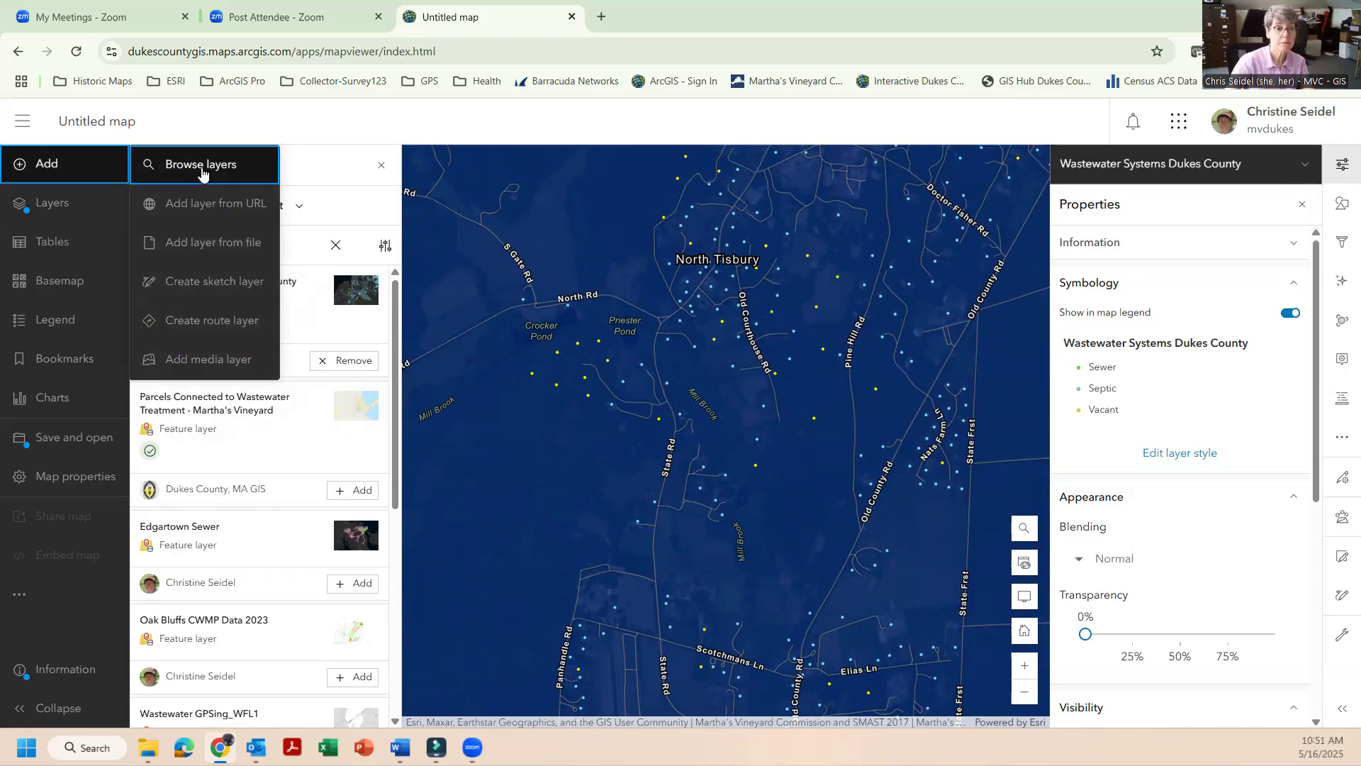
click(203, 169)
click(92, 164)
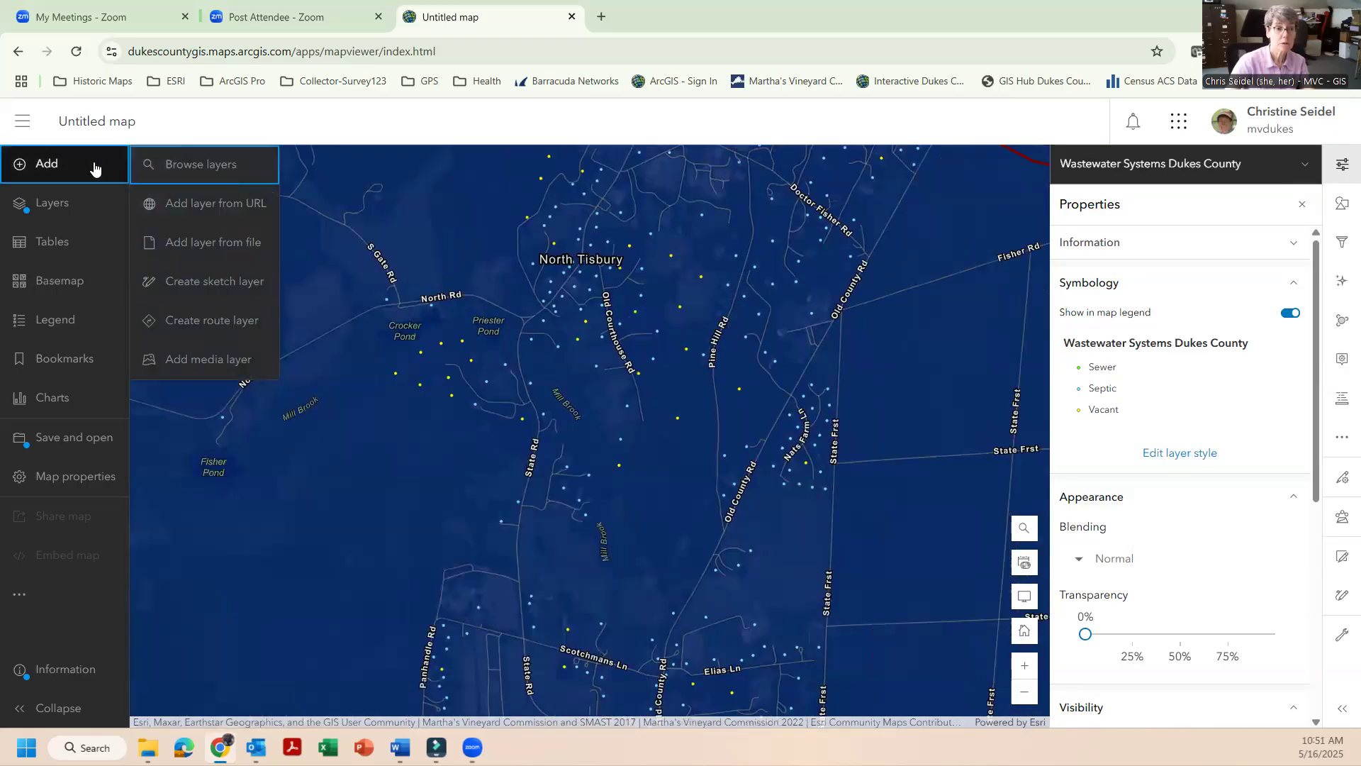
click(185, 166)
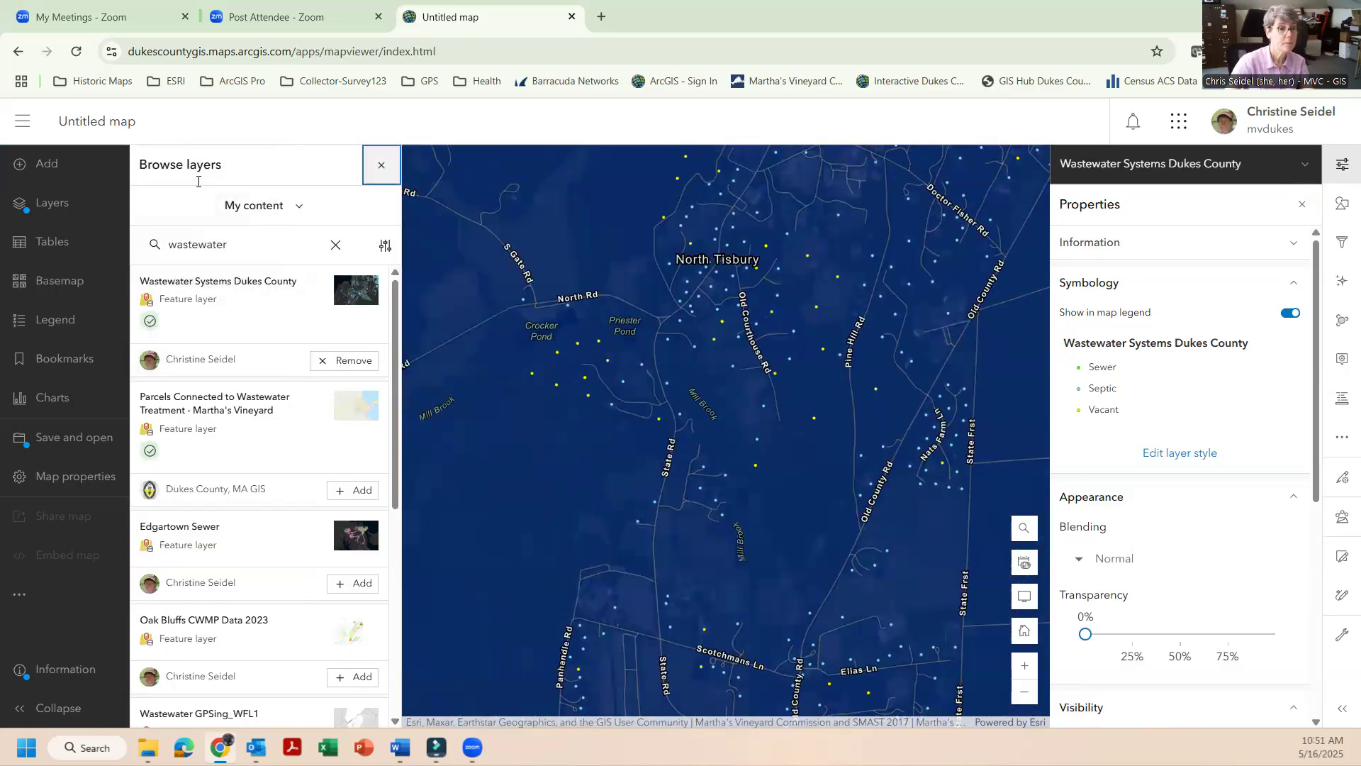
click(287, 206)
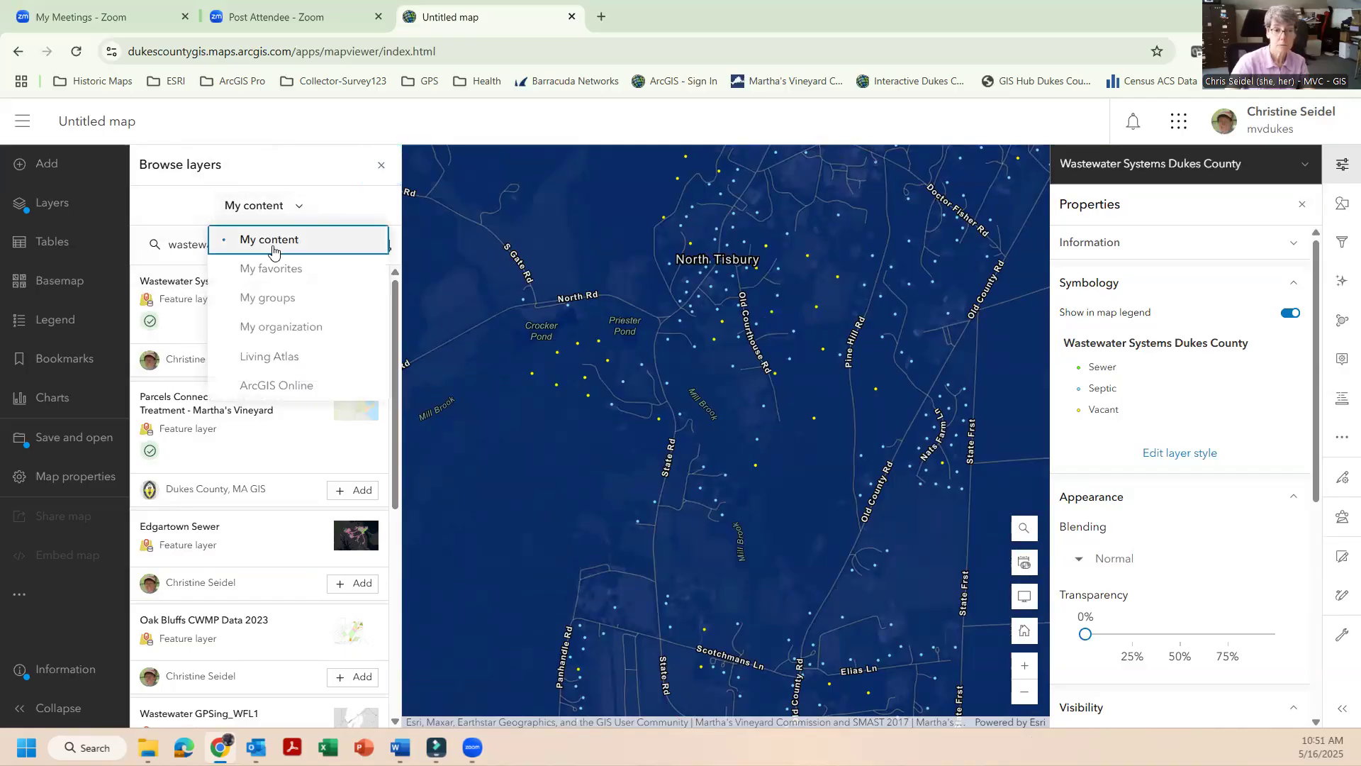